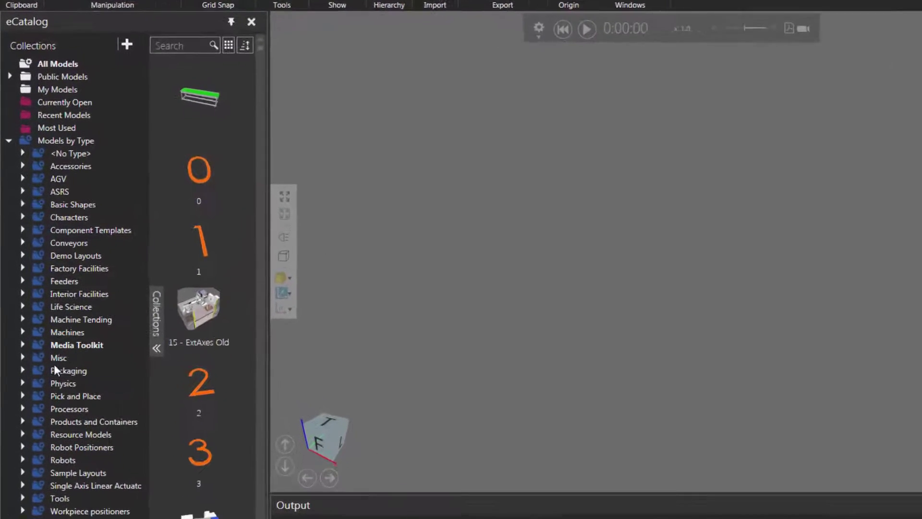
- Load the Generic Articulated Robot from Robots > Visual Components and fit it in the view
click(25, 476)
scroll(59, 478, down, 5)
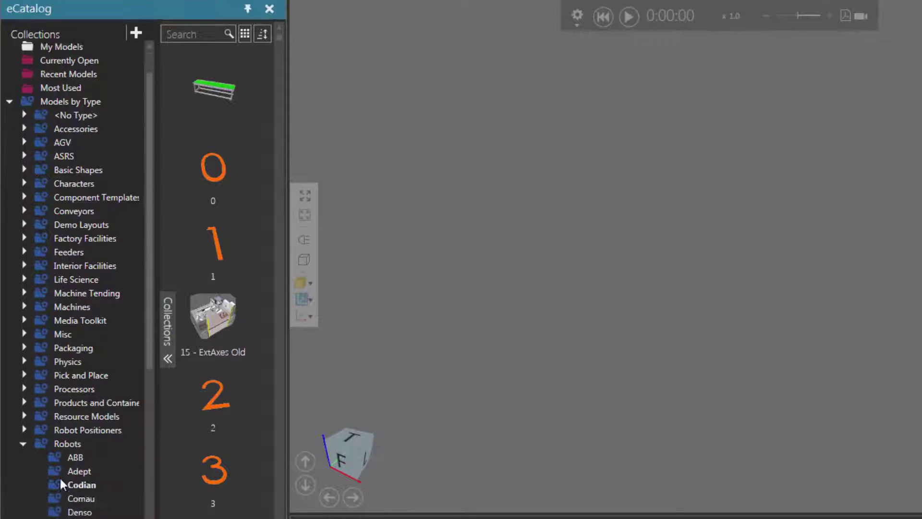
scroll(59, 478, down, 5)
click(109, 474)
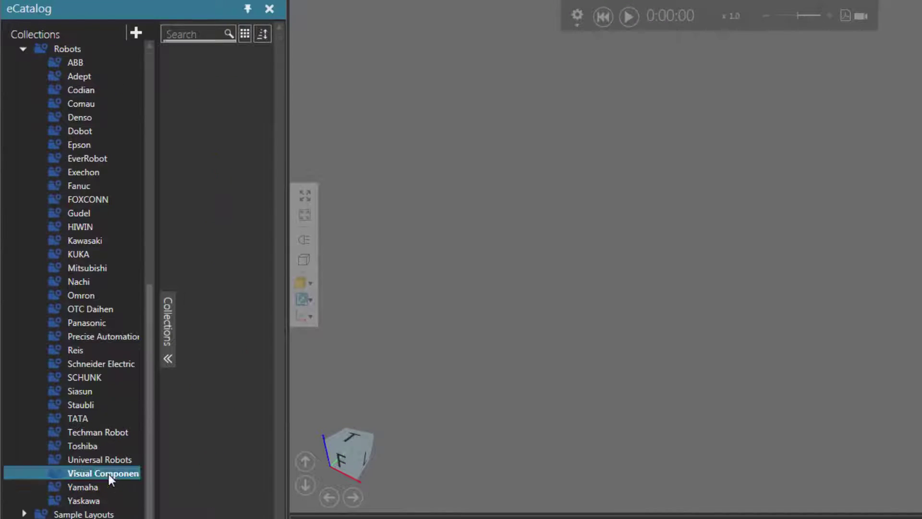
double_click(209, 99)
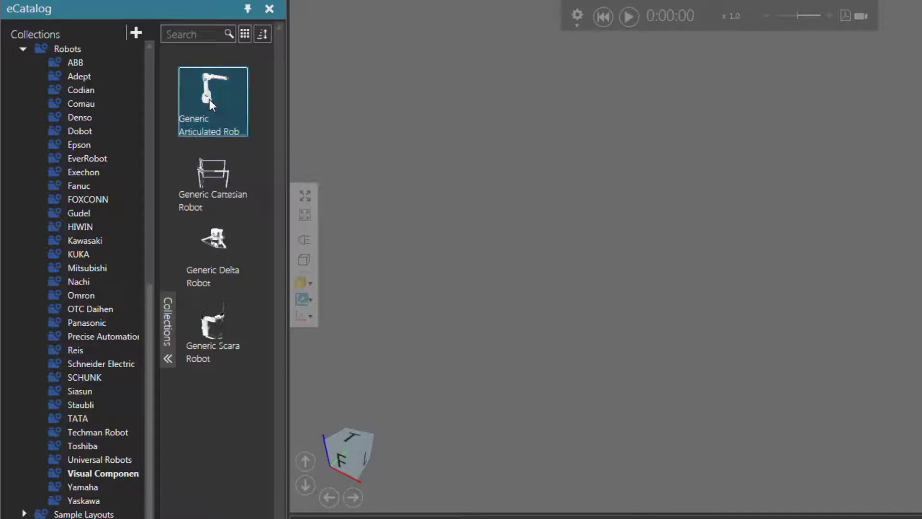
click(305, 195)
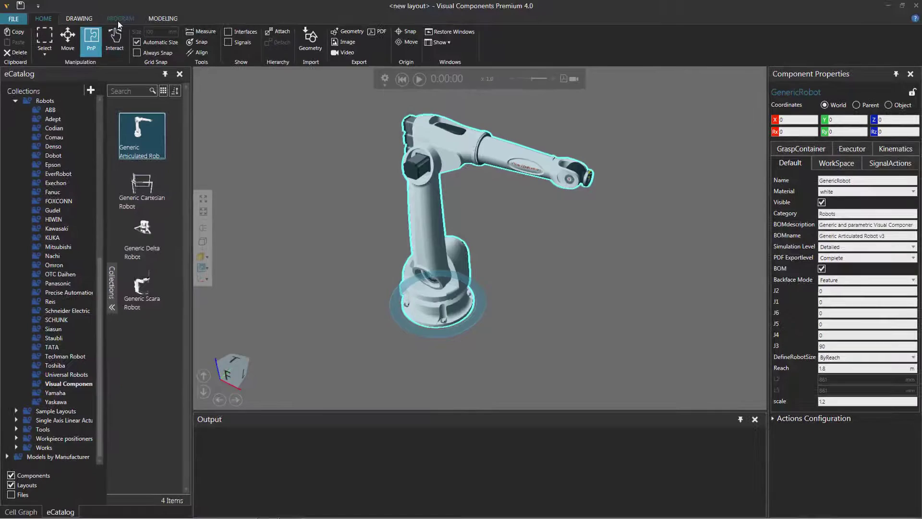
- Add a 2 s Delay statement to the Main program and jog the robot's tool point lower
click(118, 19)
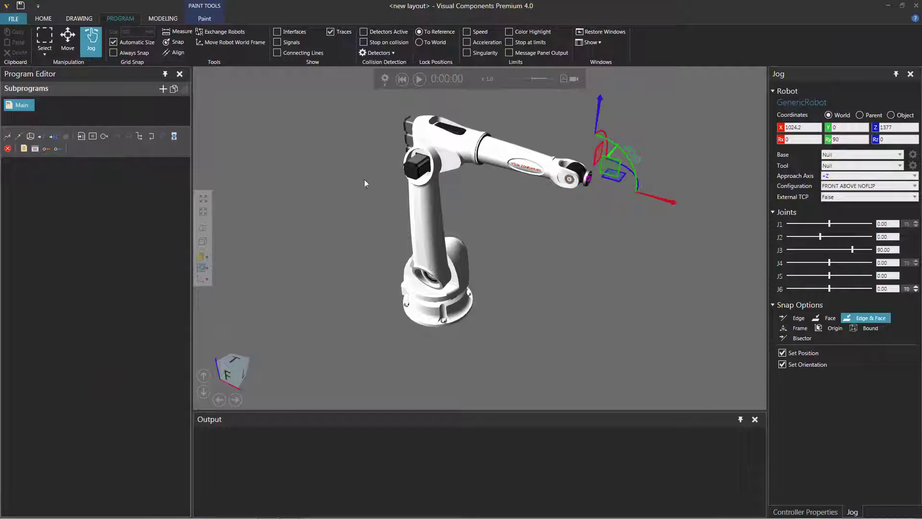
click(422, 209)
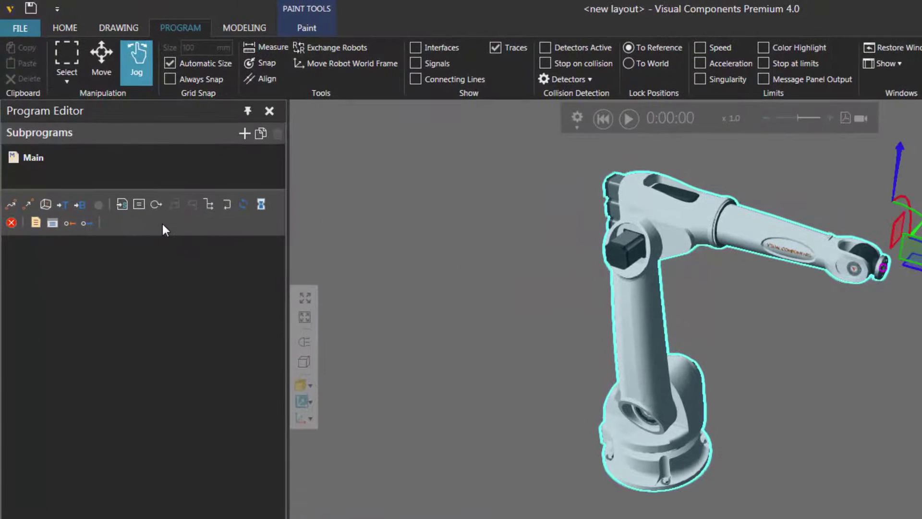
click(261, 204)
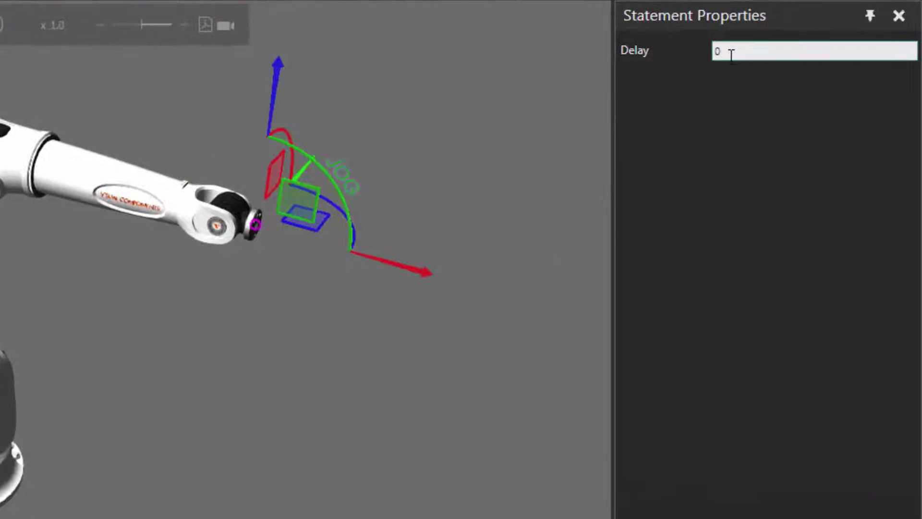
click(730, 52)
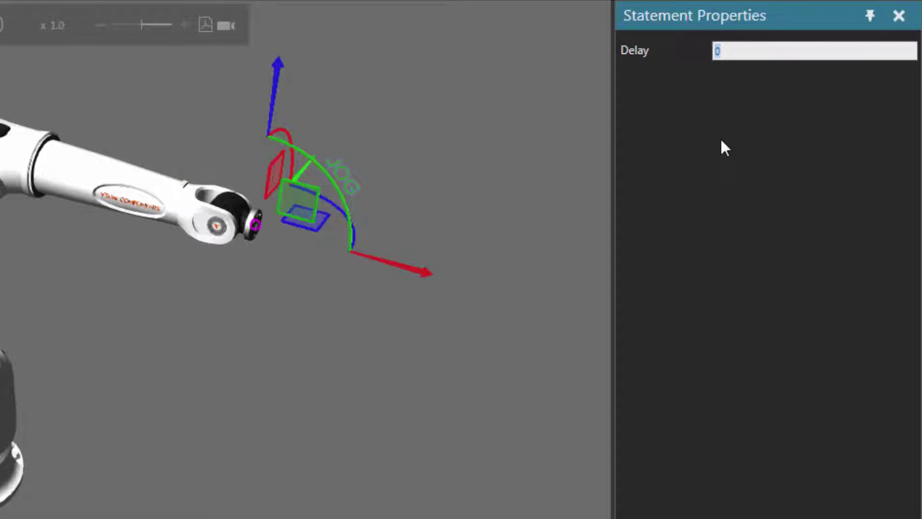
key(BackSpace)
text(0.5)
key(BackSpace)
key(BackSpace)
key(BackSpace)
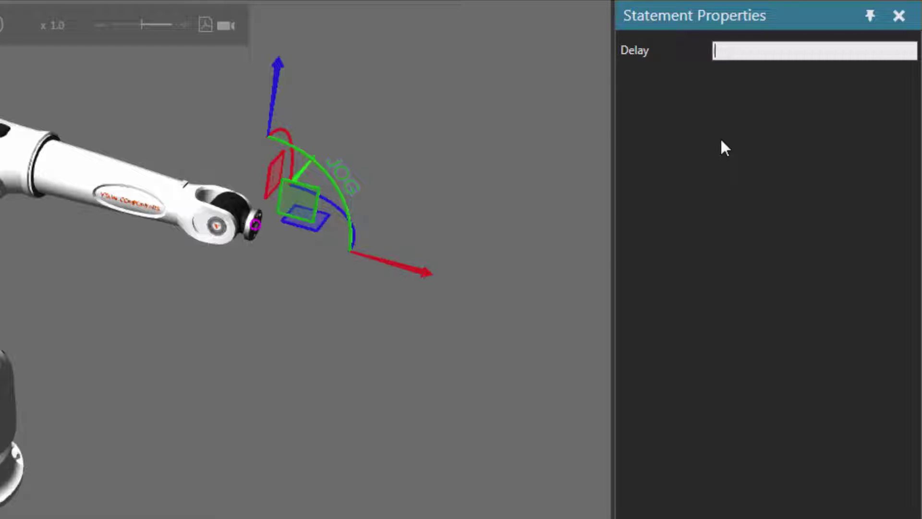
text(2)
drag(288, 95, 247, 358)
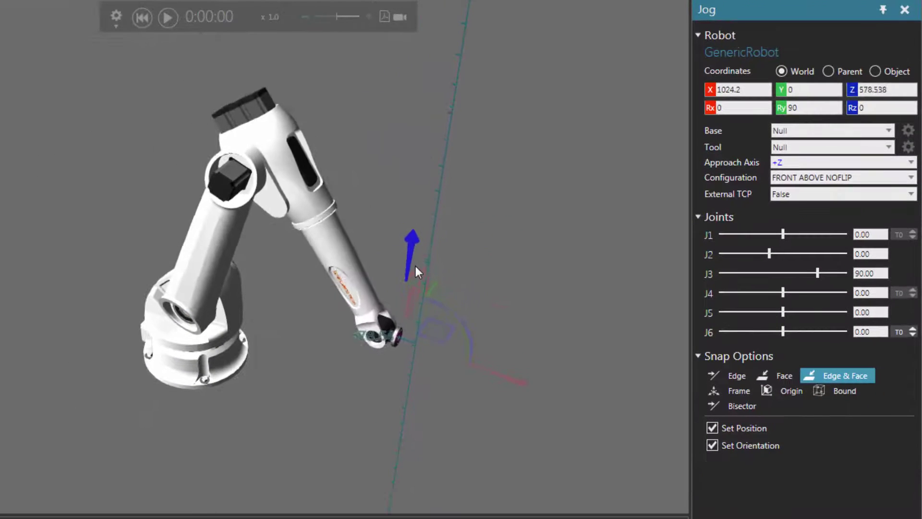
drag(416, 266, 415, 274)
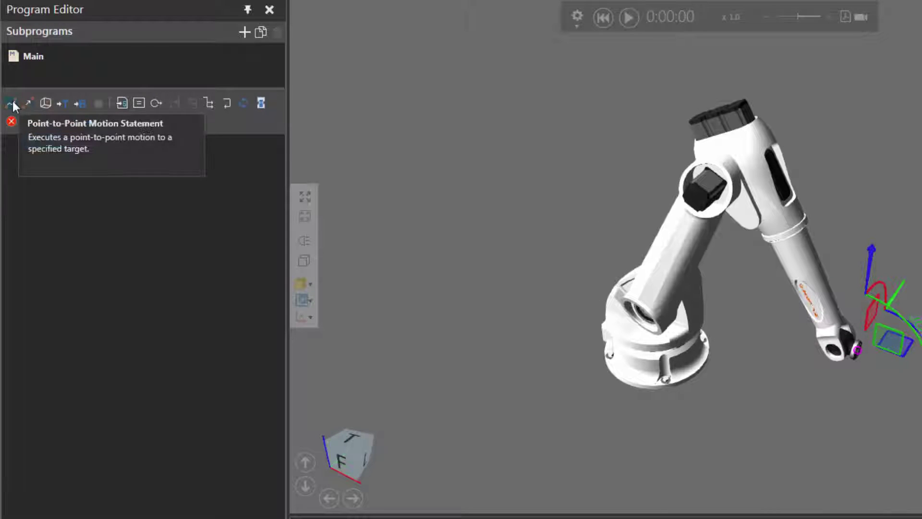
- Add a point-to-point move to P1 after the Delay 2s statement
click(12, 104)
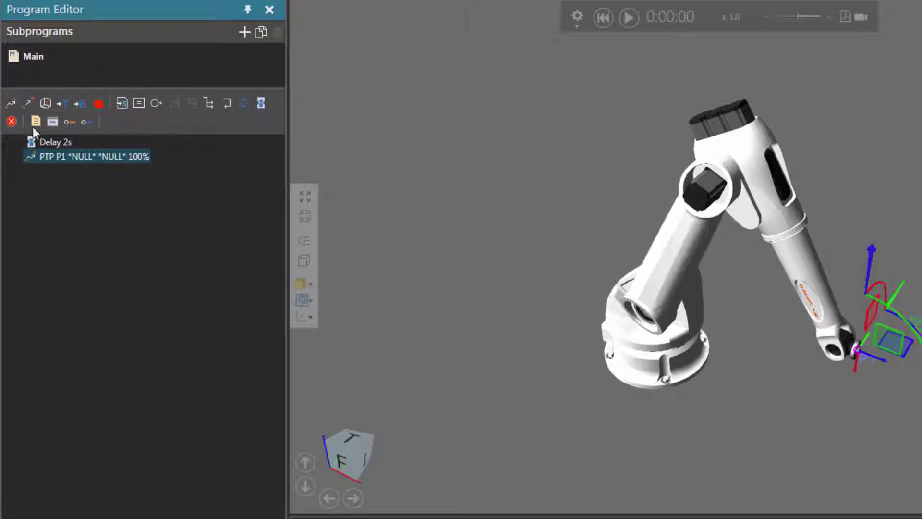
click(53, 144)
click(54, 156)
- Run the robot program simulation, then reset it to 0:00:00
click(602, 20)
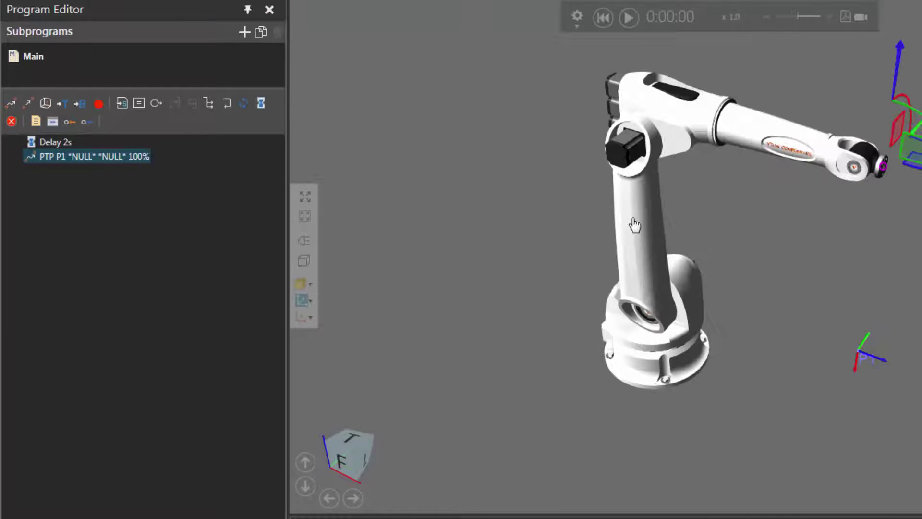
click(629, 18)
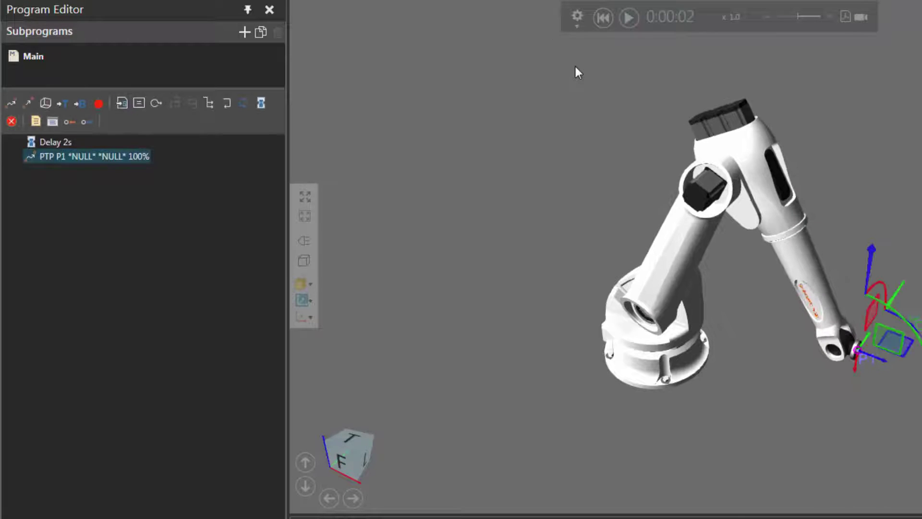
click(603, 17)
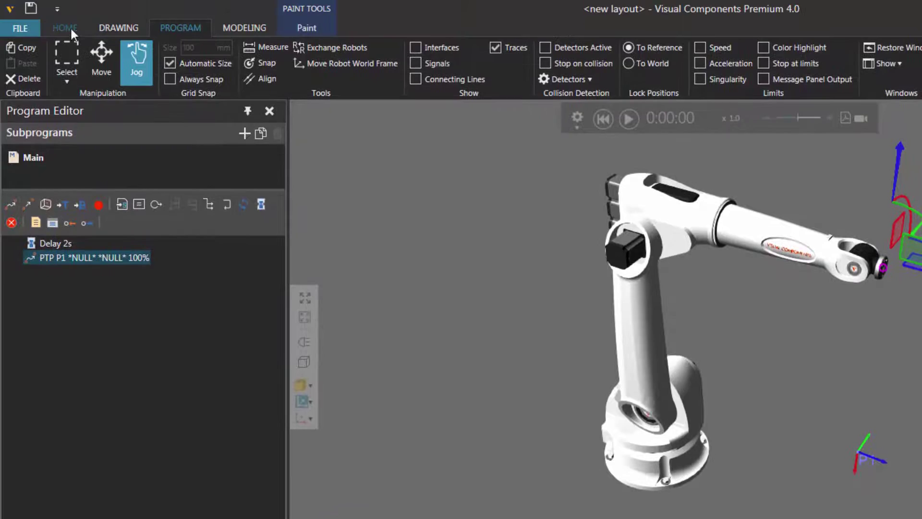
- Drag a Basic Feeder from the Feeders catalog into the layout left of the robot
click(71, 26)
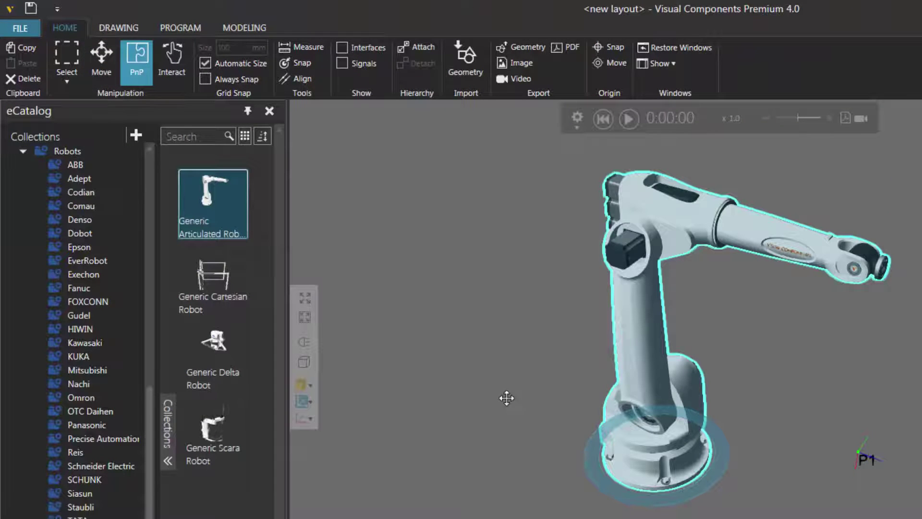
right_drag(504, 397, 489, 391)
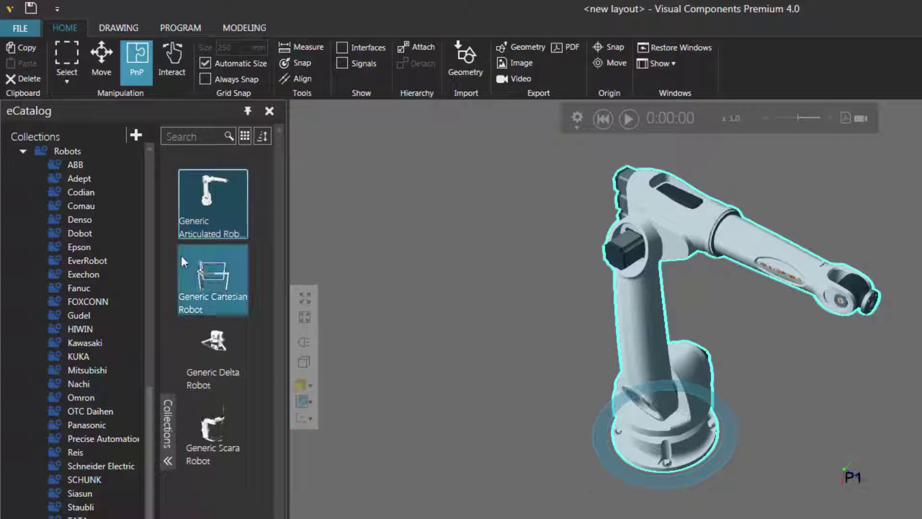
click(23, 151)
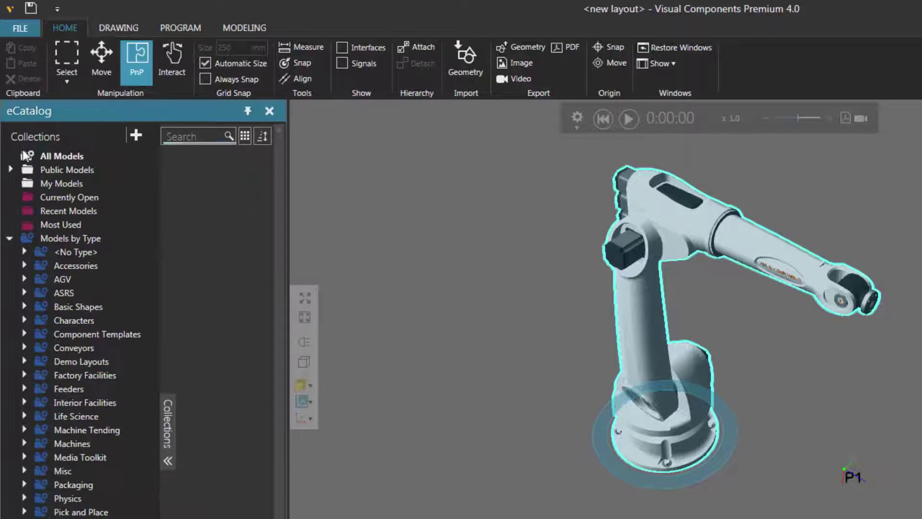
click(64, 388)
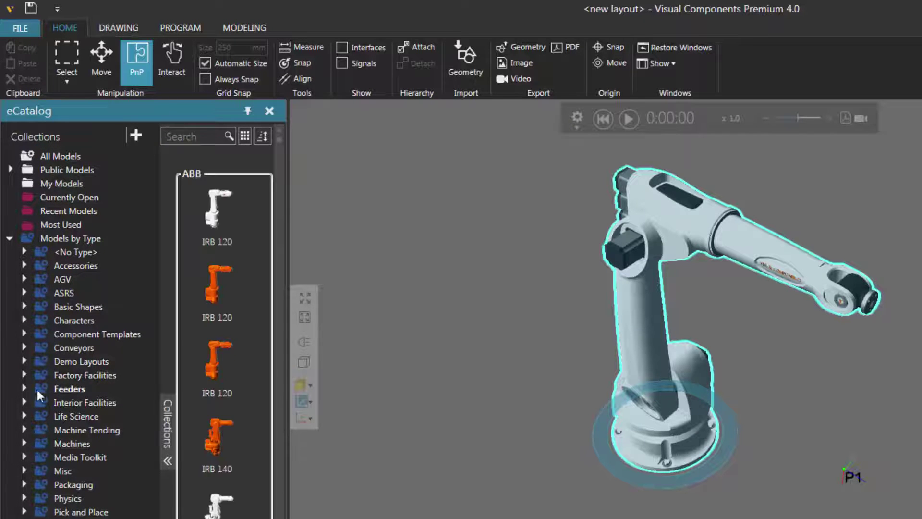
click(202, 218)
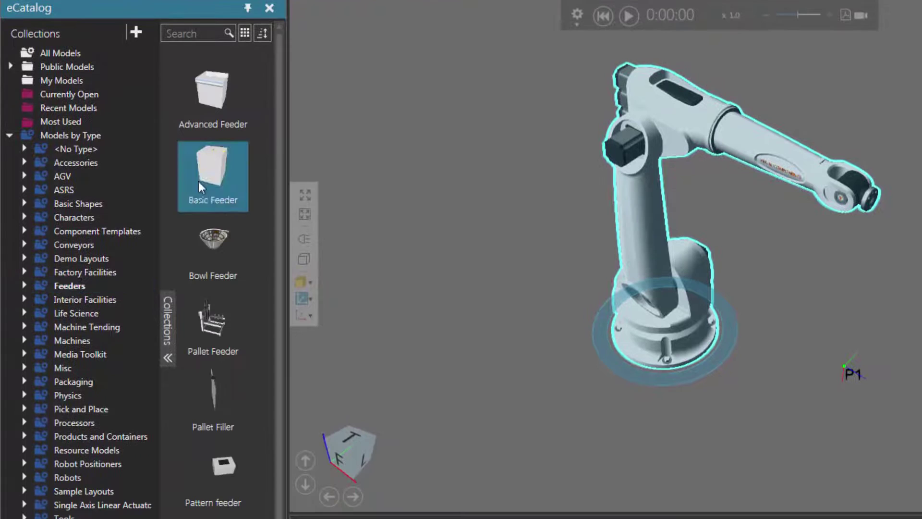
drag(386, 286, 480, 369)
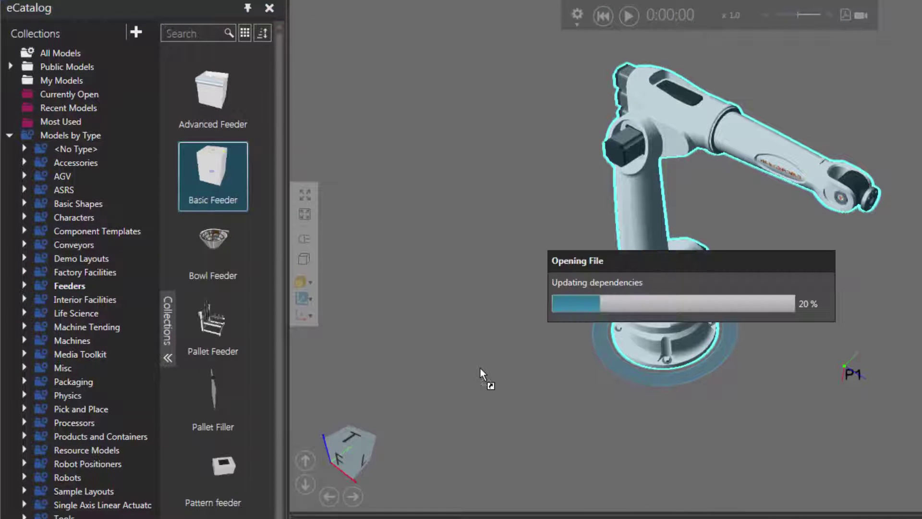
drag(502, 297, 499, 297)
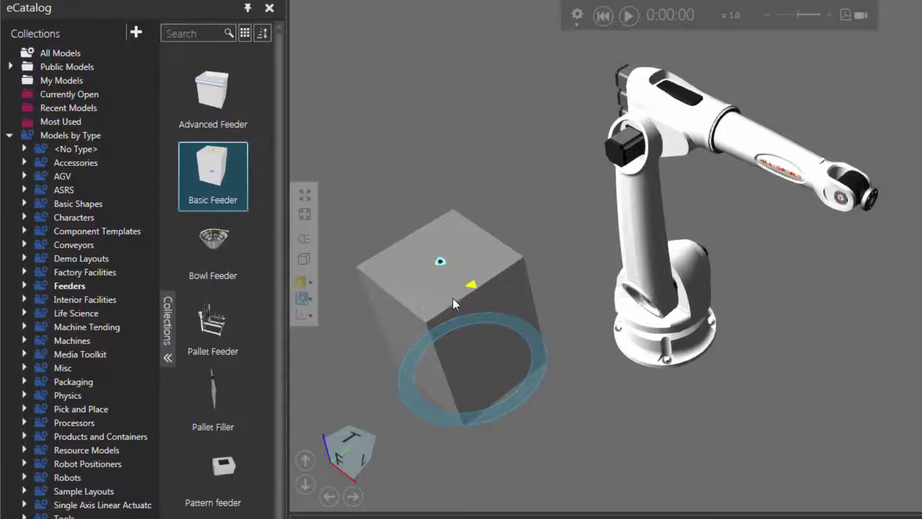
- Place a Visual Components roller Conveyor and snap it onto the Basic Feeder's output
click(25, 244)
click(117, 274)
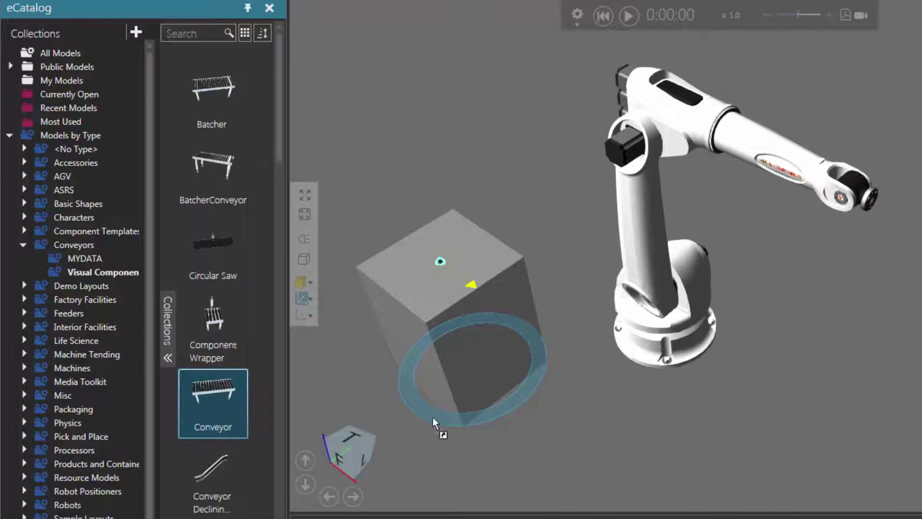
drag(642, 434, 642, 434)
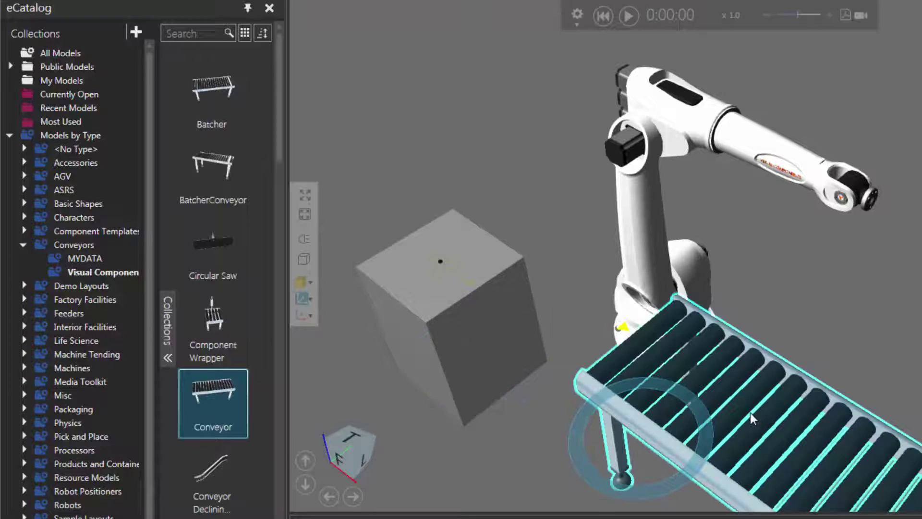
drag(760, 419, 630, 384)
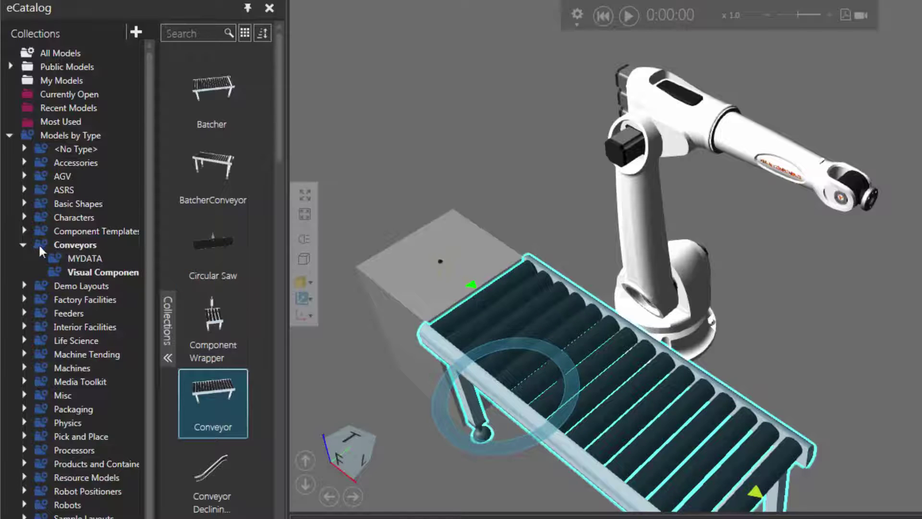
click(22, 244)
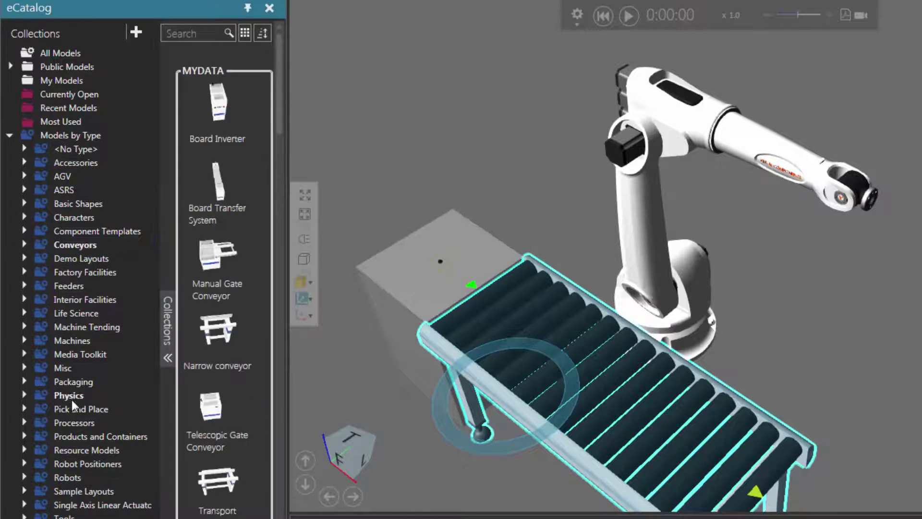
- Add a Conveyor Motor from the processor models and move it toward the conveyor
click(77, 423)
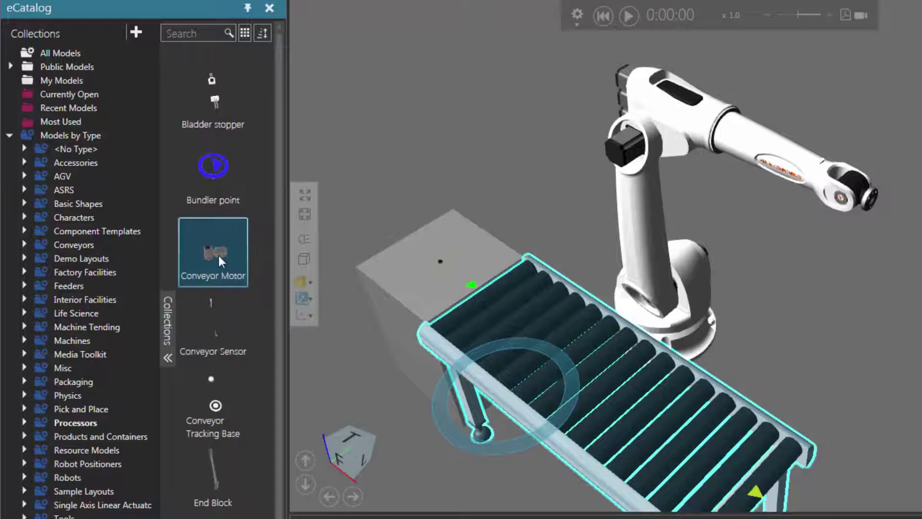
drag(218, 259, 914, 336)
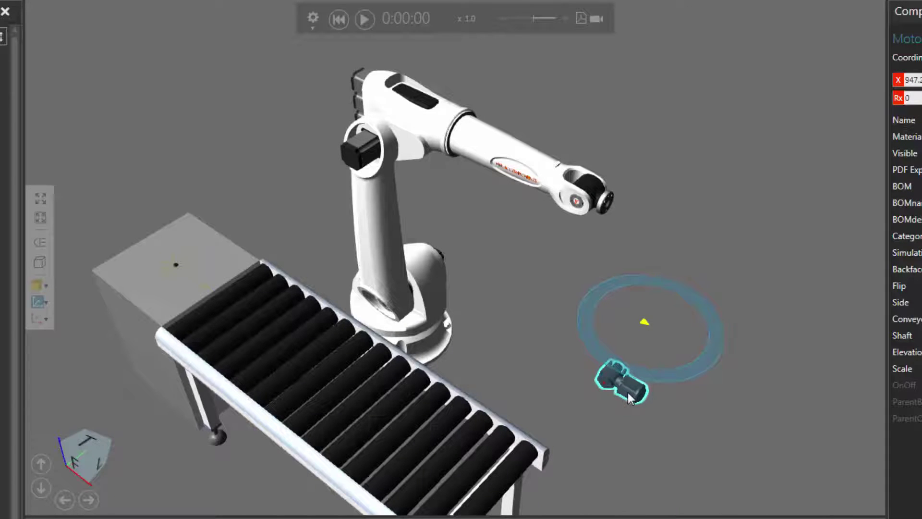
drag(627, 392, 292, 447)
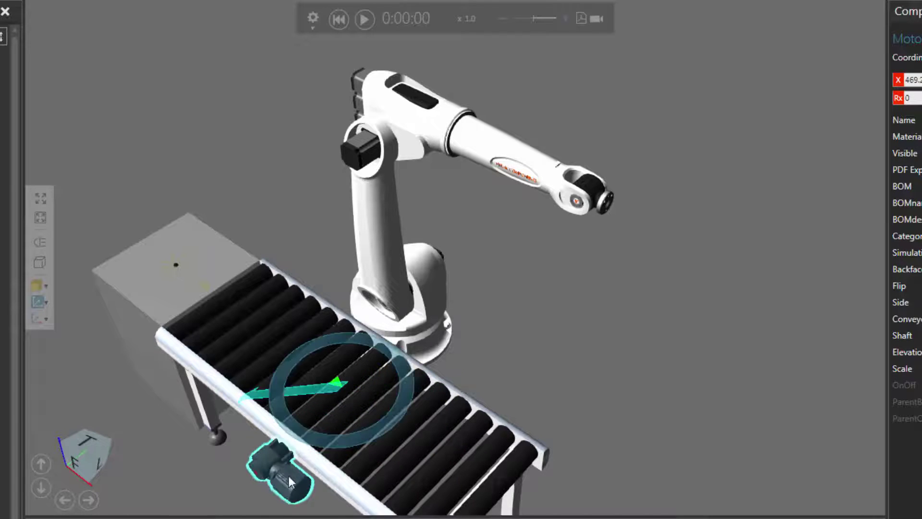
- Slide the motor along the conveyor's side to its feeder end (X ≈ -296)
scroll(203, 475, up, 2)
scroll(203, 470, down, 2)
right_drag(207, 473, 304, 334)
right_drag(346, 413, 319, 350)
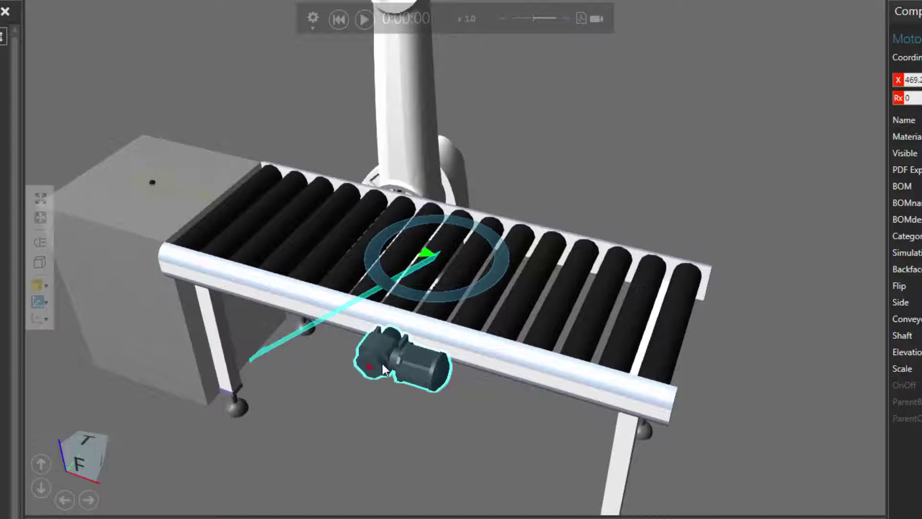
drag(384, 364, 127, 272)
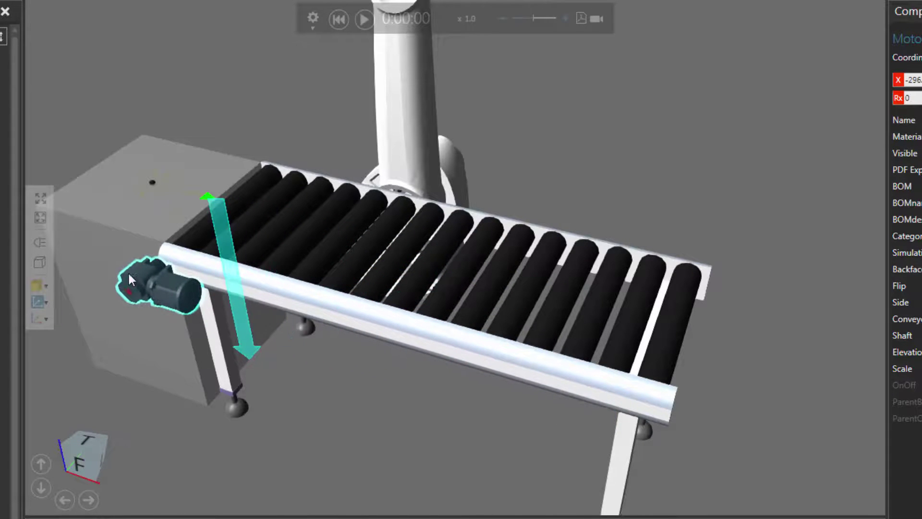
scroll(127, 307, up, 2)
scroll(127, 307, up, 1)
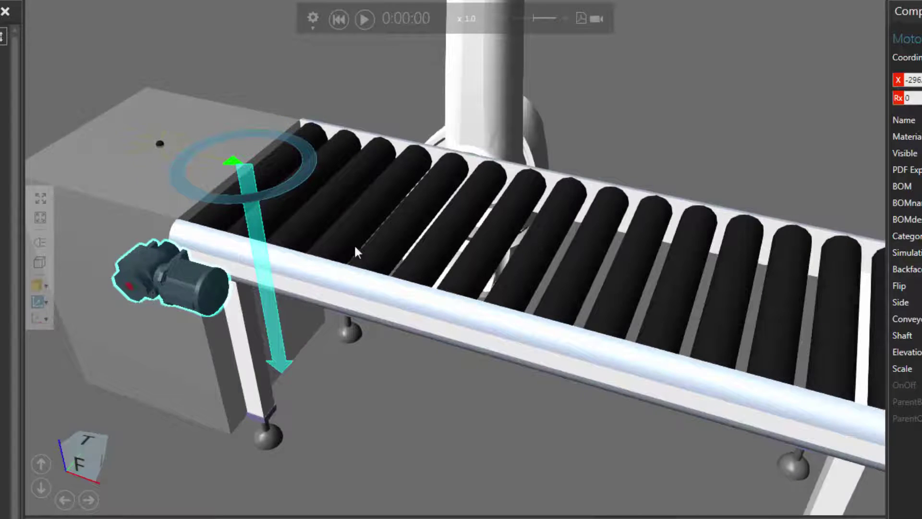
click(365, 21)
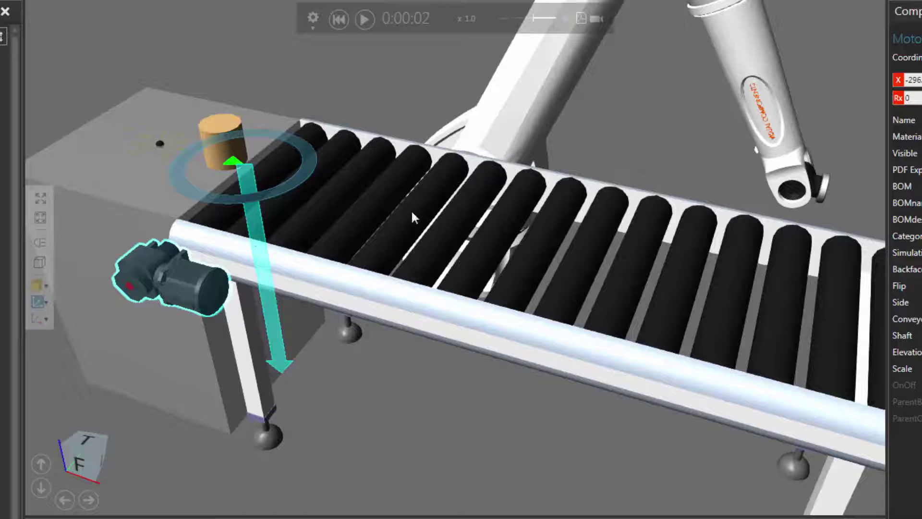
click(338, 19)
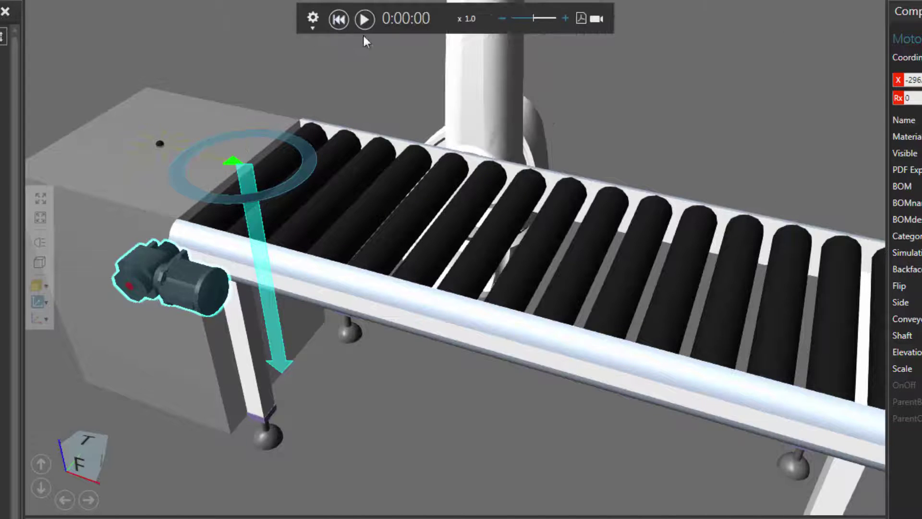
scroll(370, 111, down, 3)
right_drag(609, 74, 560, 206)
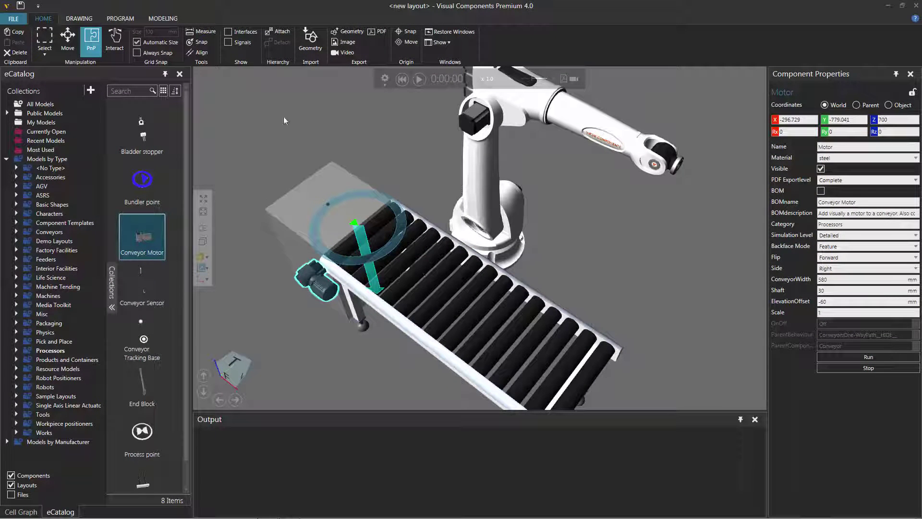
- Delete the PTP P1 and Delay 2s statements from the Main program
click(120, 18)
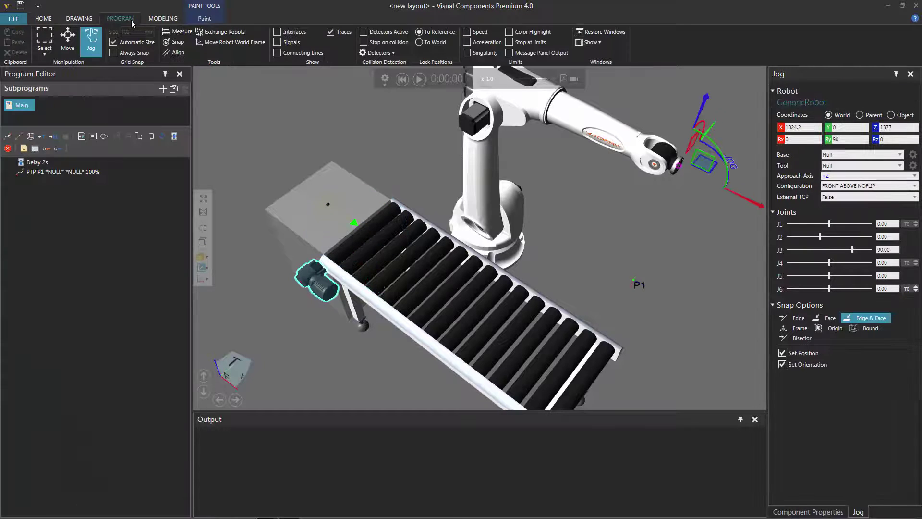
click(92, 44)
click(47, 173)
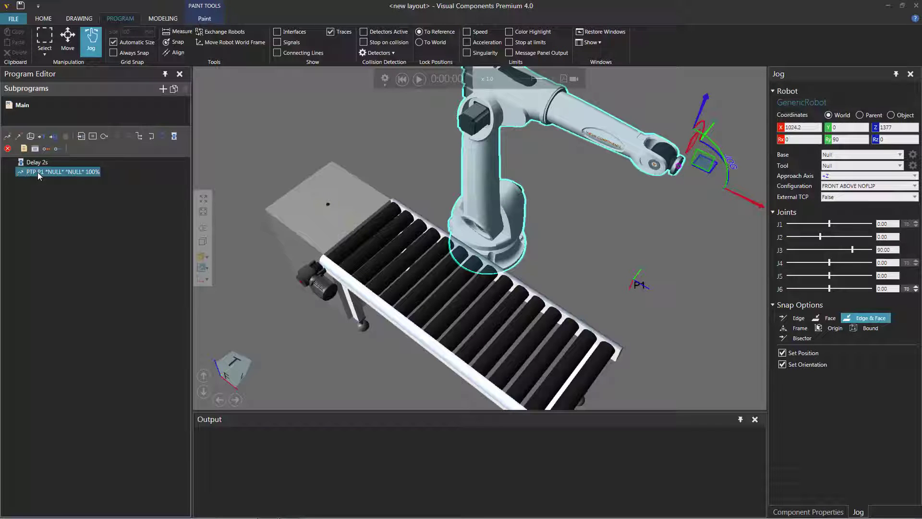
key(Delete)
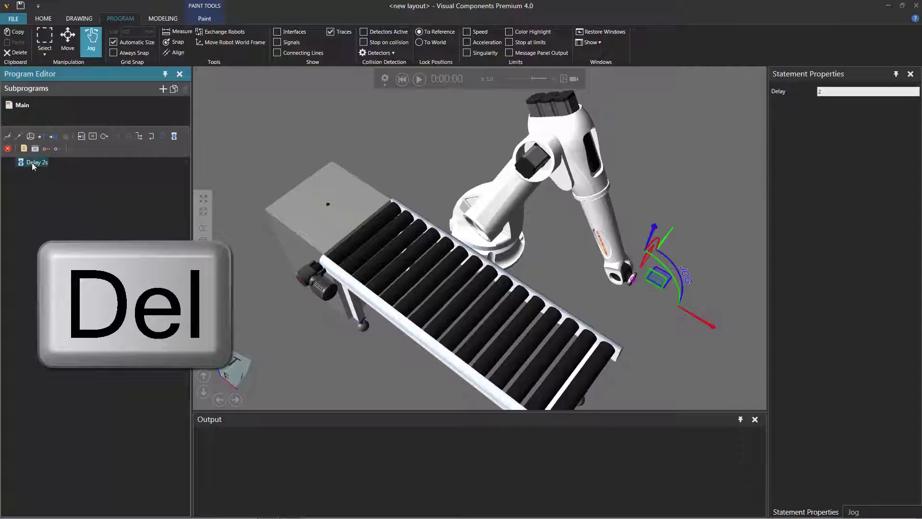
key(Delete)
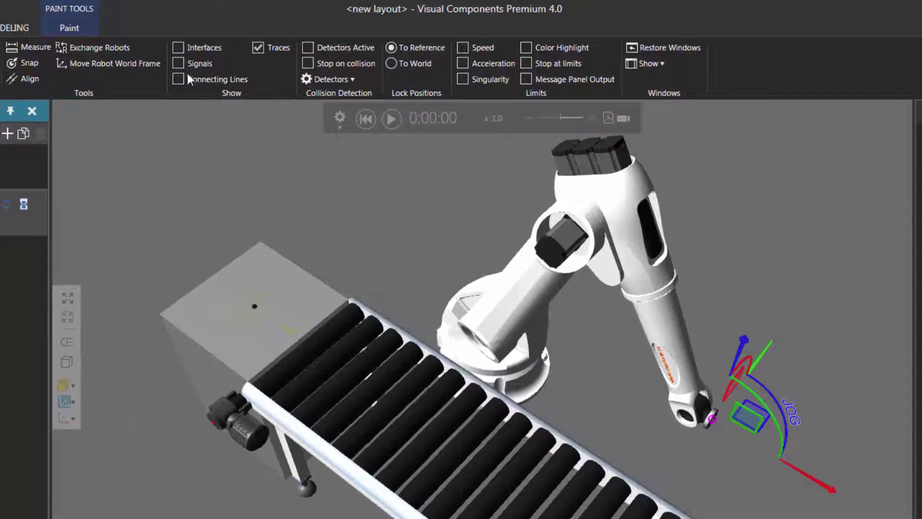
- Show signals and wire the Motor's MotorSignal to the GenericRobot's 0:Out output
click(180, 62)
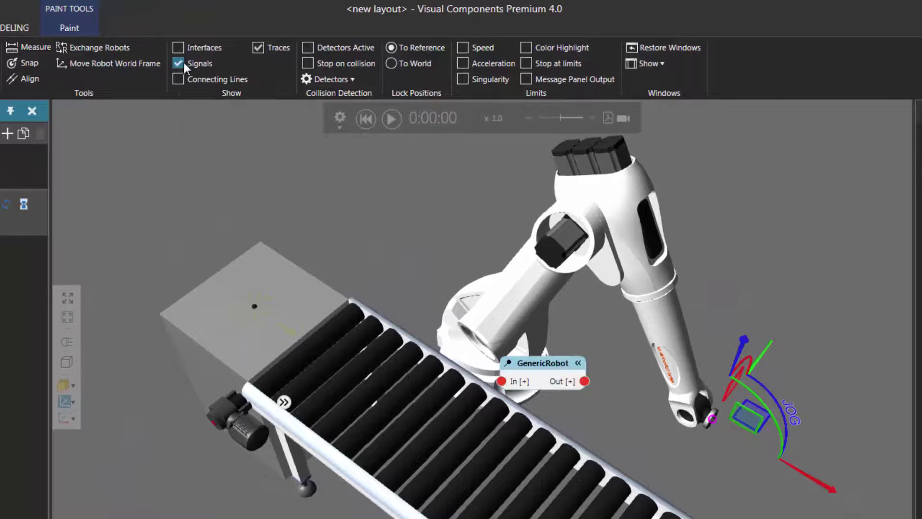
drag(547, 361, 595, 336)
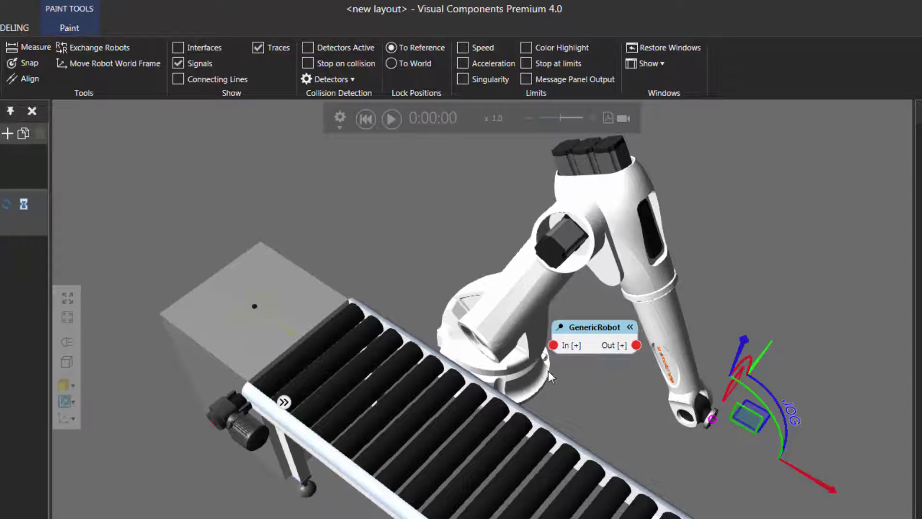
click(284, 405)
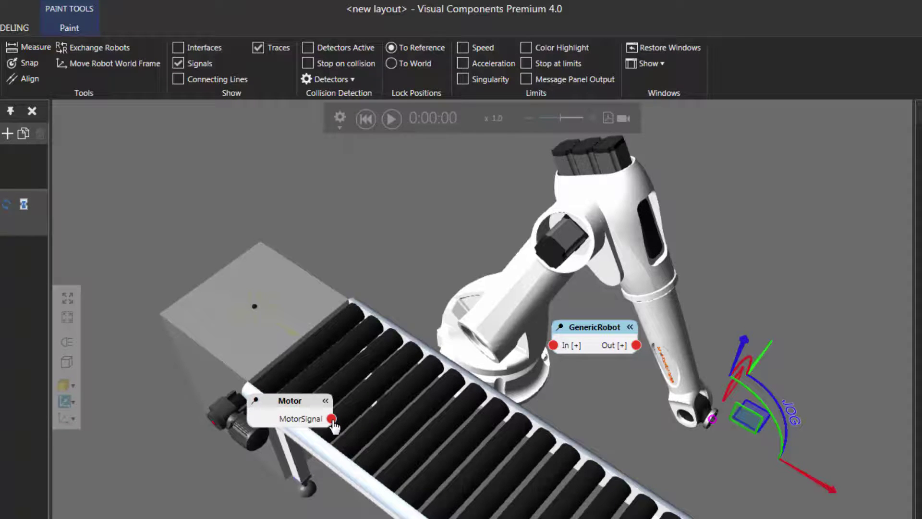
mouse_move(332, 420)
mouse_down()
mouse_move(406, 459)
mouse_move(469, 453)
mouse_move(562, 347)
mouse_move(637, 352)
mouse_up()
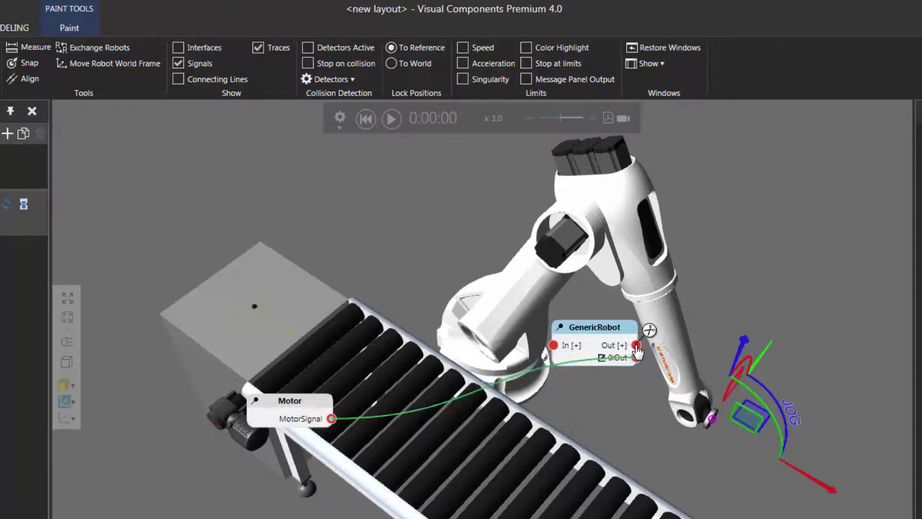
drag(600, 329, 560, 282)
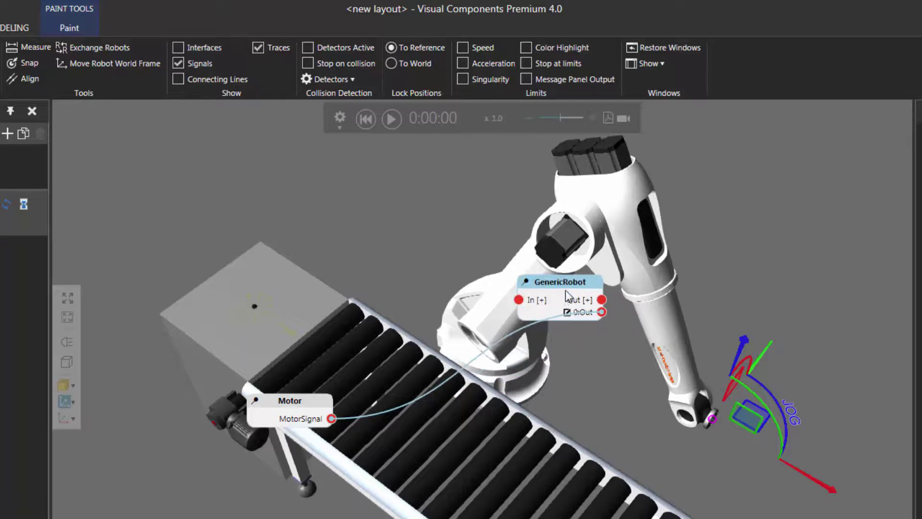
- Reassign the MotorSignal connection from robot output 0:Out to 50:Out
click(569, 316)
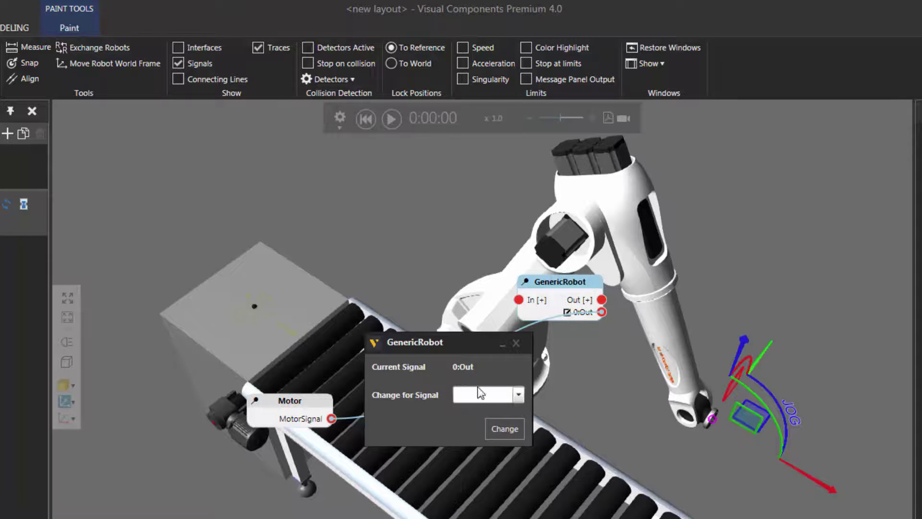
click(518, 395)
scroll(485, 448, down, 5)
scroll(486, 449, down, 9)
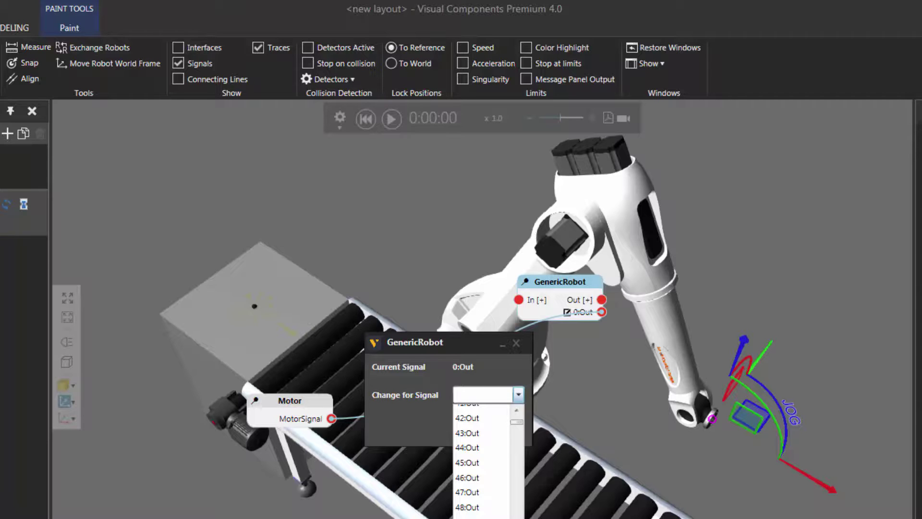
click(468, 518)
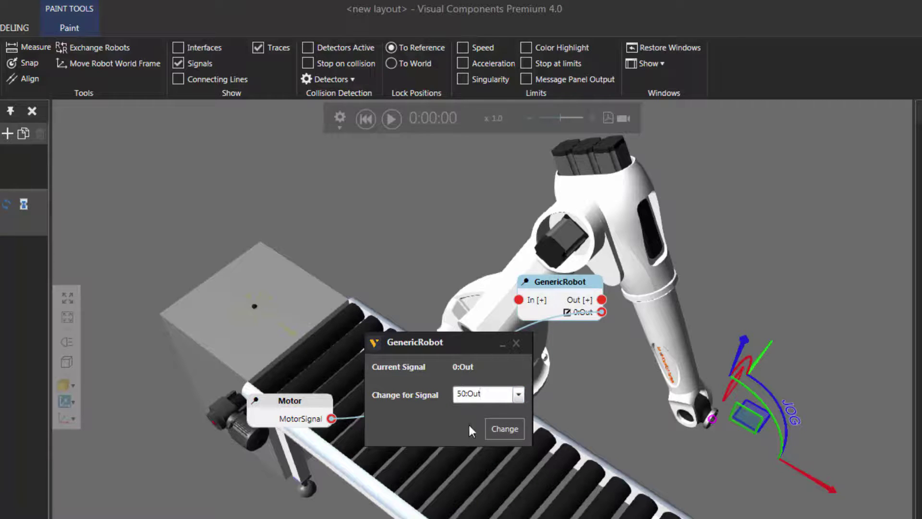
click(501, 429)
drag(558, 281, 483, 213)
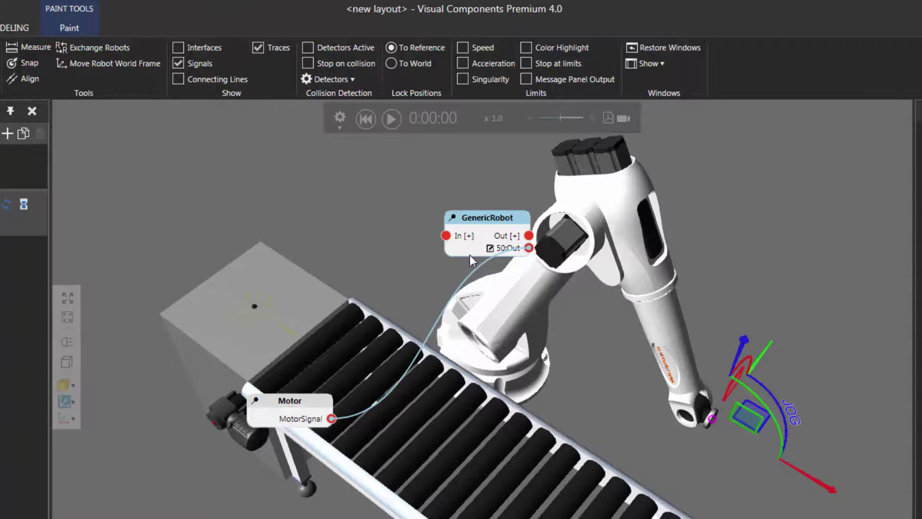
- Hide signals and add a Set Output statement with OutputPort 50 and OutputValue True
click(179, 65)
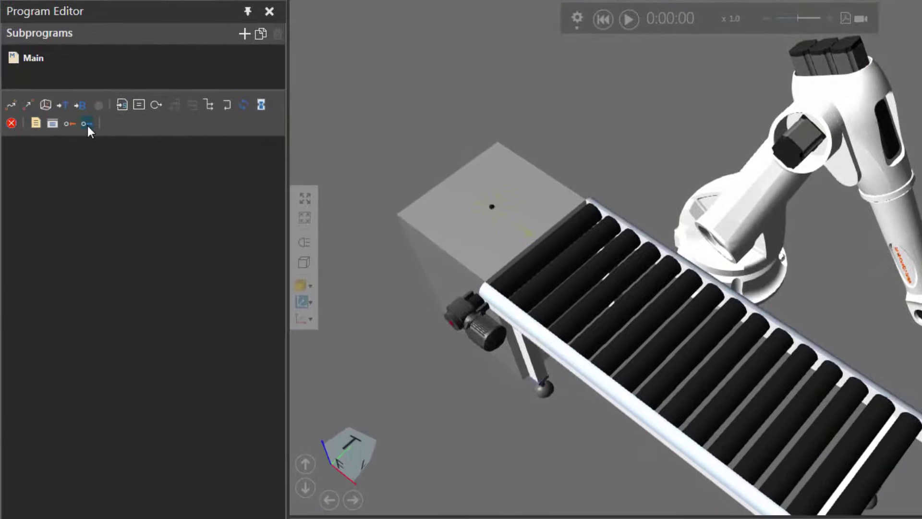
click(86, 123)
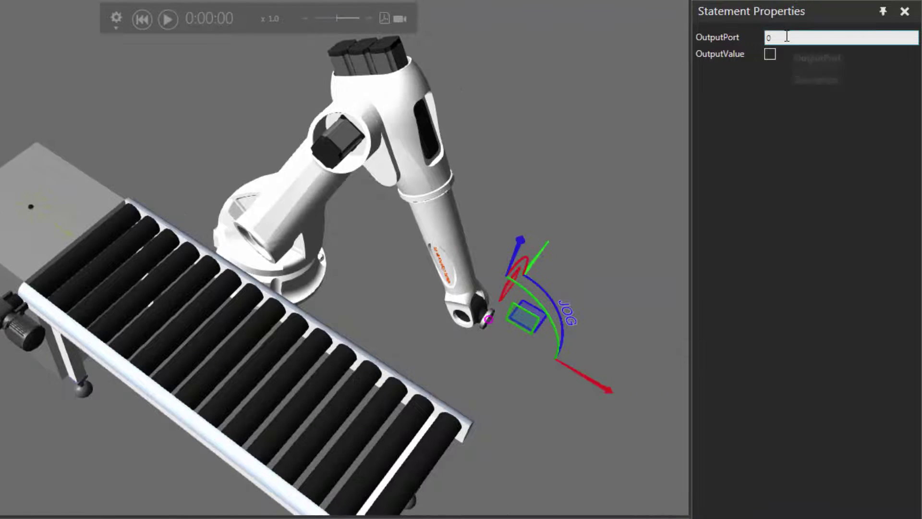
click(787, 37)
text(50)
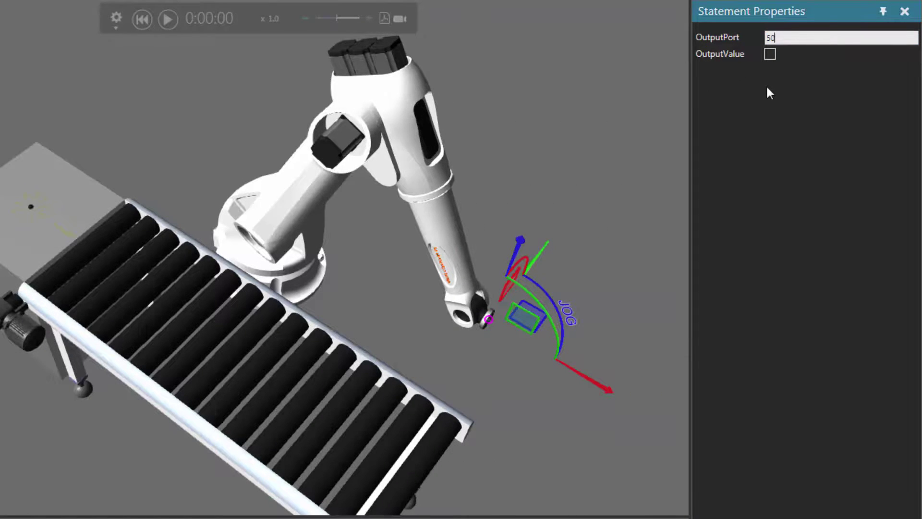
key(Return)
click(769, 54)
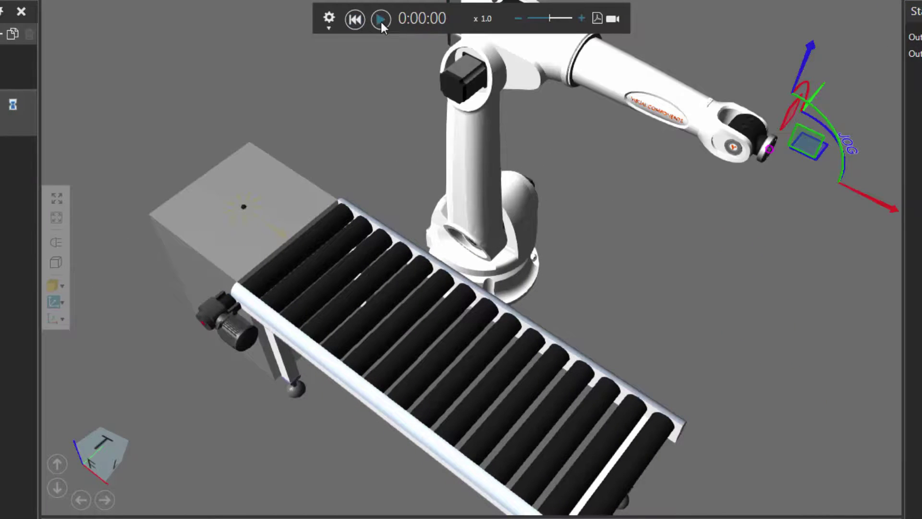
click(381, 21)
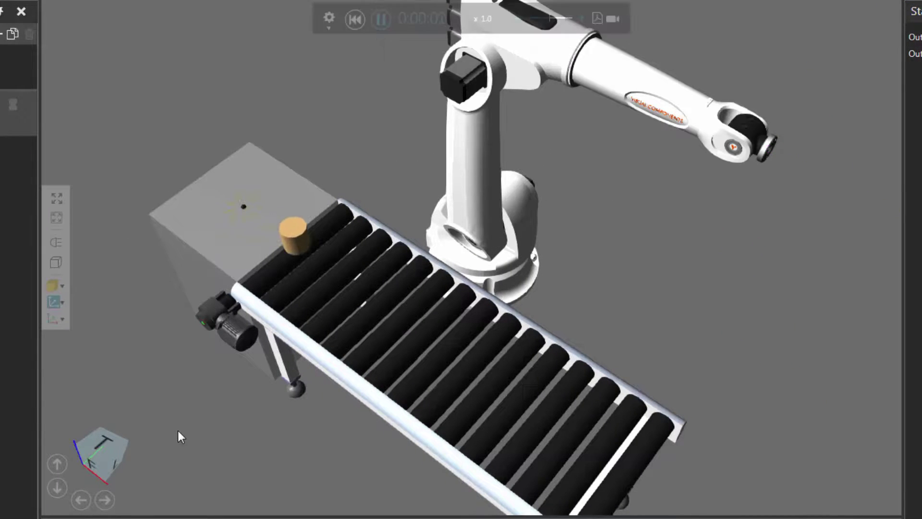
right_drag(178, 430, 265, 454)
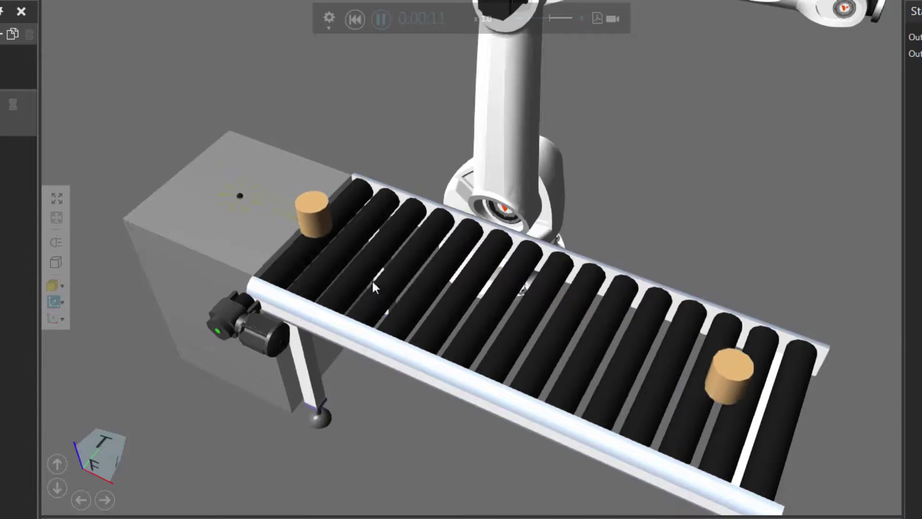
- Reset the simulation, then append Delay 5 s and Set OUT[50] False after the True statement
click(356, 21)
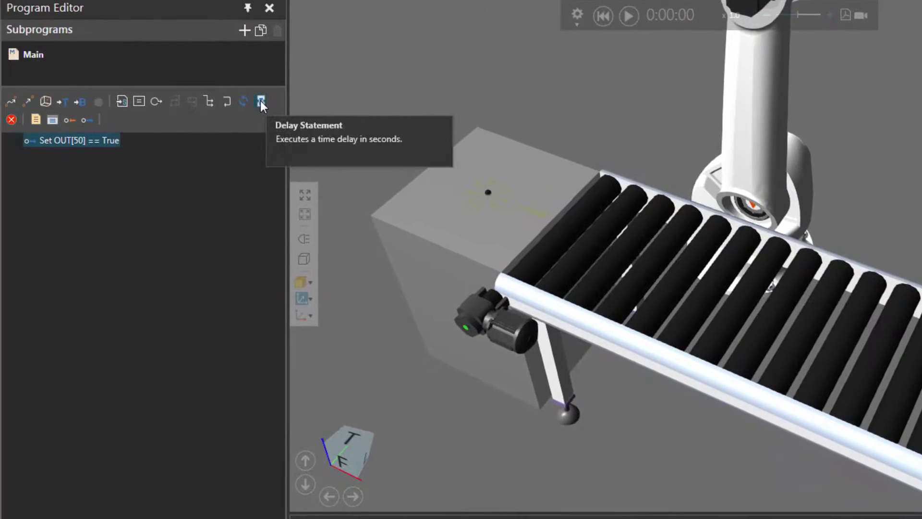
click(62, 103)
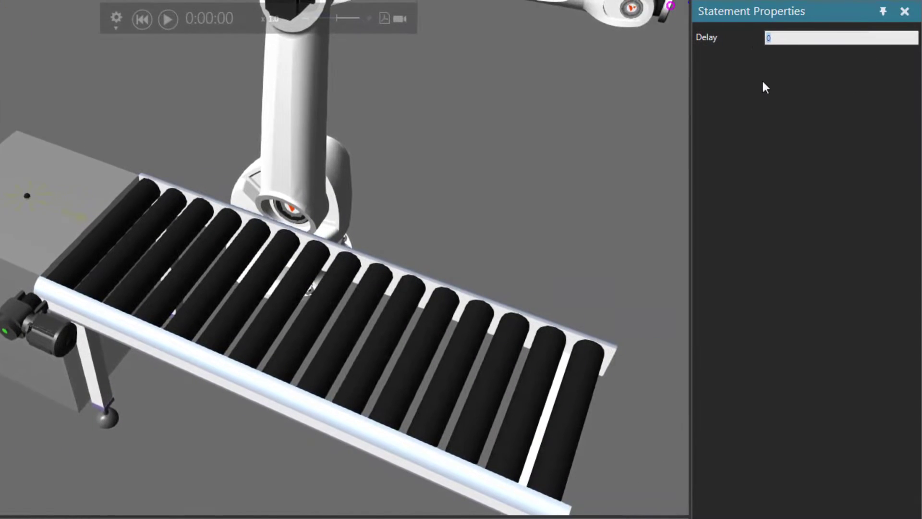
text(5)
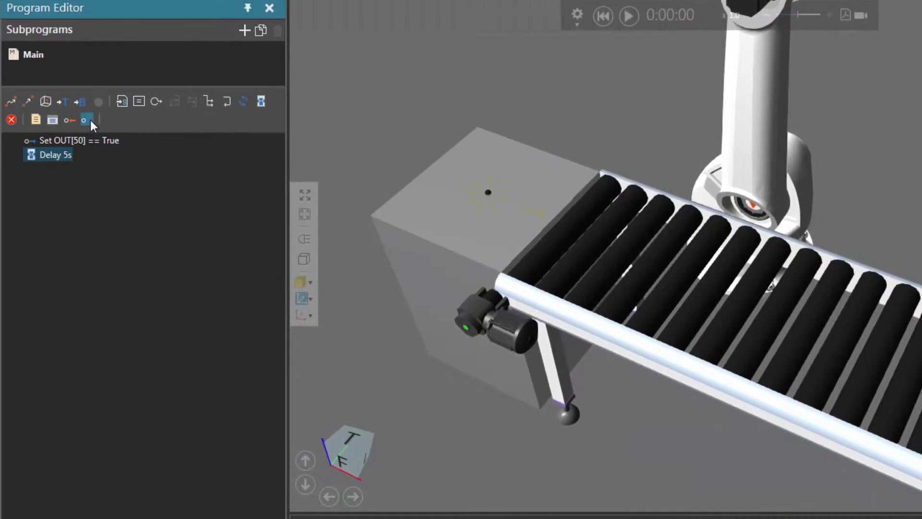
click(86, 120)
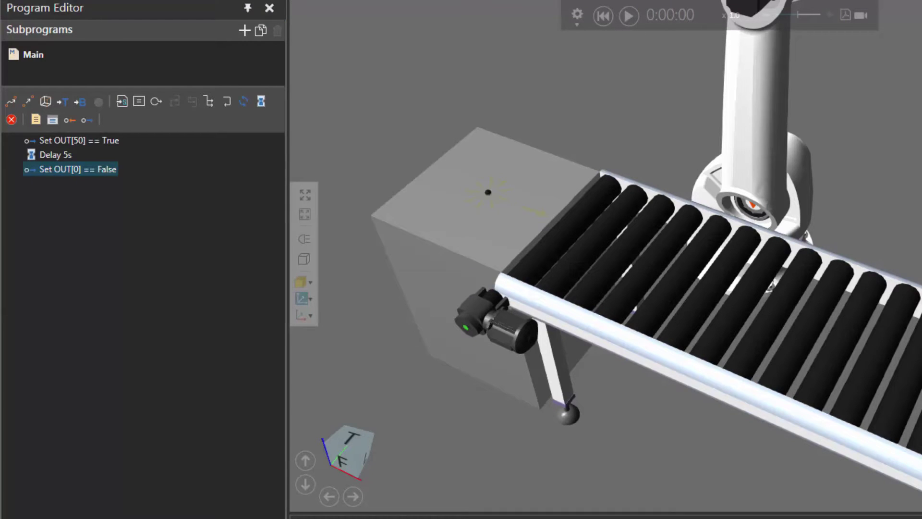
text(50)
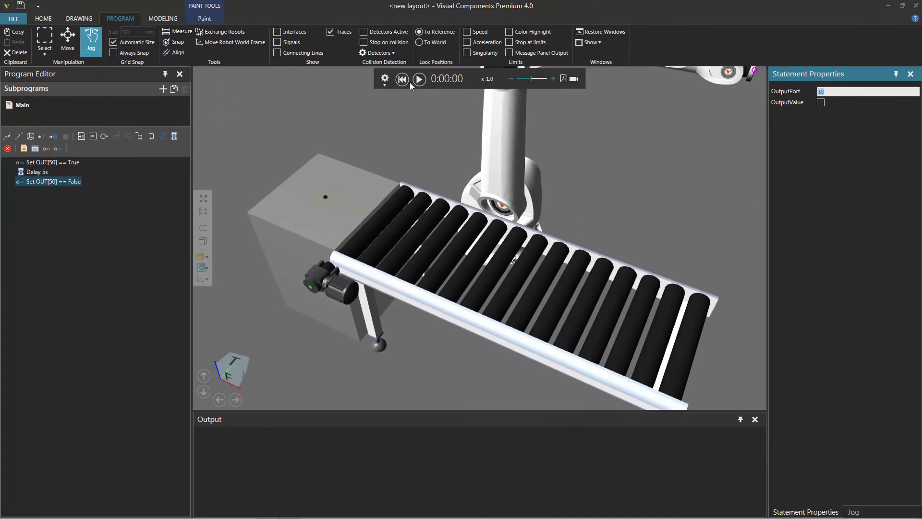
- Play the simulation to test the 5-second conveyor run as parts feed in
click(418, 79)
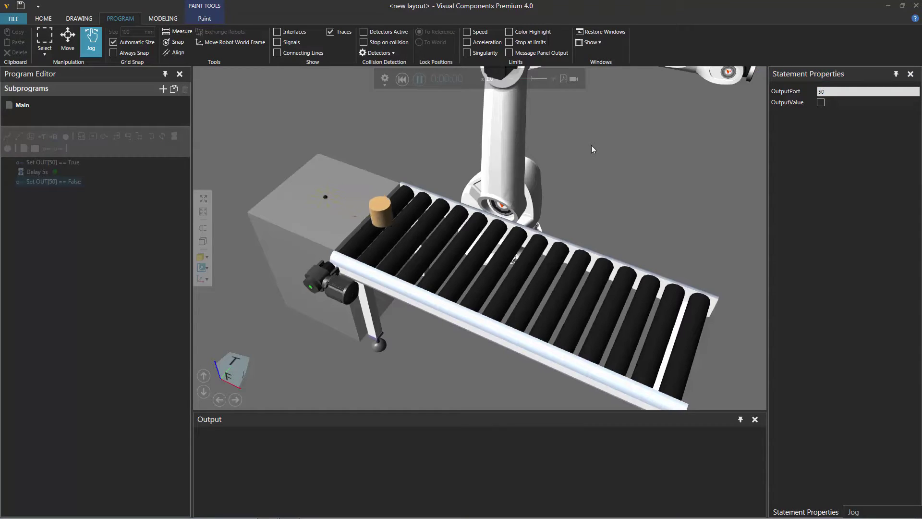